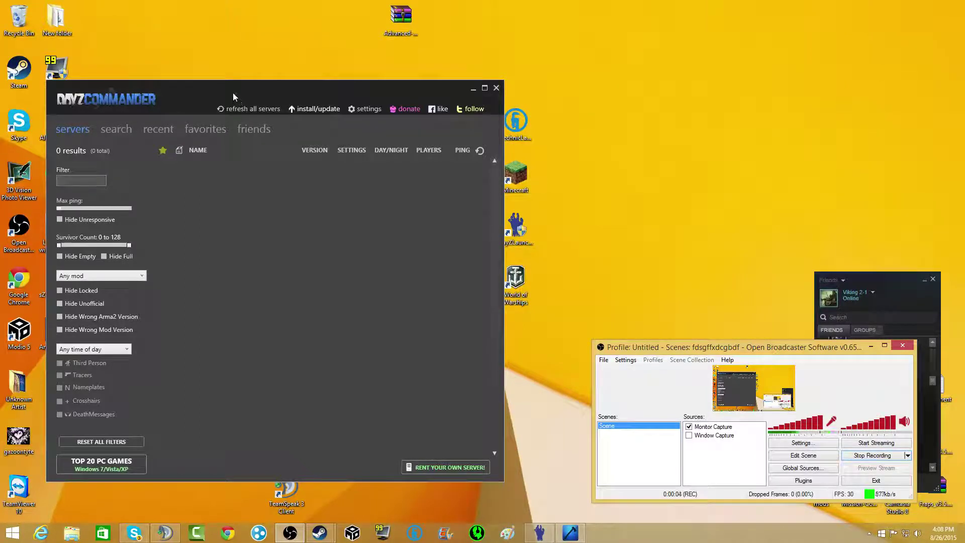
- Rearrange the Open Broadcaster Software and DayZ Commander windows so the game shortcuts on the desktop are uncovered
left_click_drag(233, 93, 741, 104)
left_click_drag(807, 99, 339, 64)
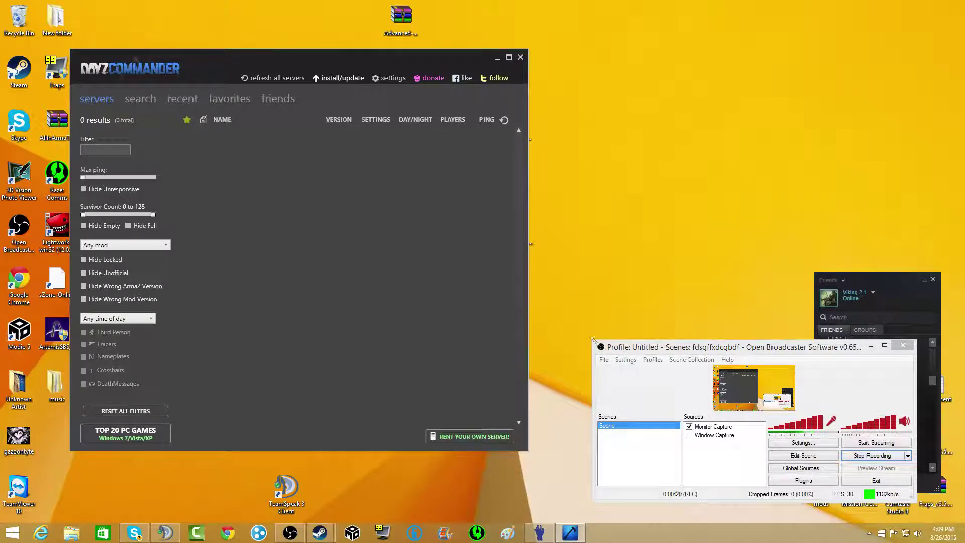
left_click_drag(593, 342, 593, 286)
left_click_drag(670, 300, 754, 303)
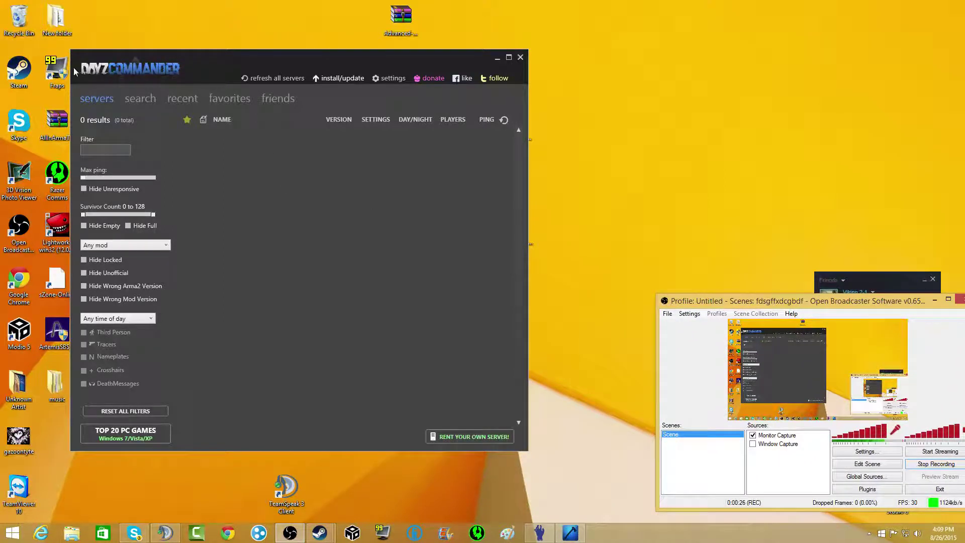
left_click_drag(75, 72, 664, 84)
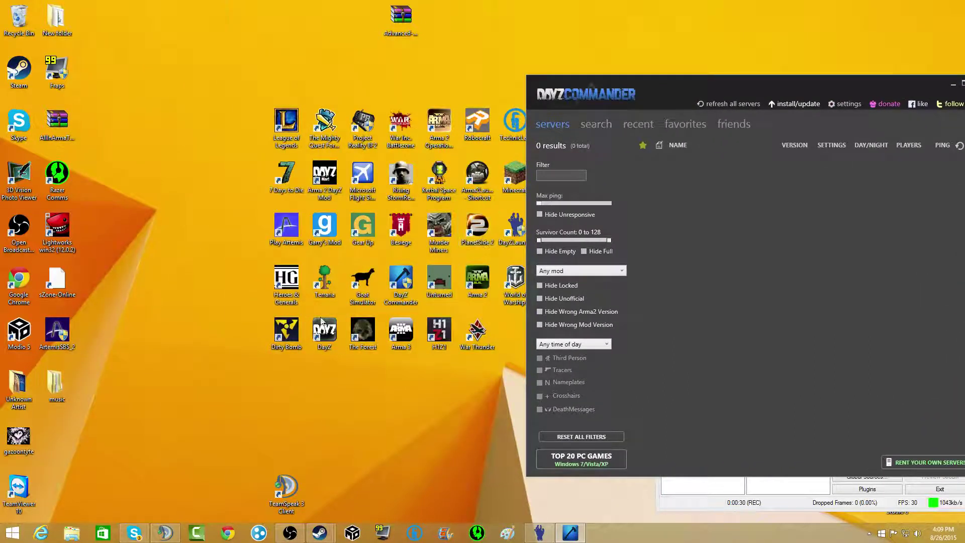
- Move the Arma 2 and Arma 2 Operation Arrowhead shortcuts below the icon grid to point them out, and return them to their places
left_click_drag(477, 280, 421, 399)
left_click_drag(439, 128, 446, 388)
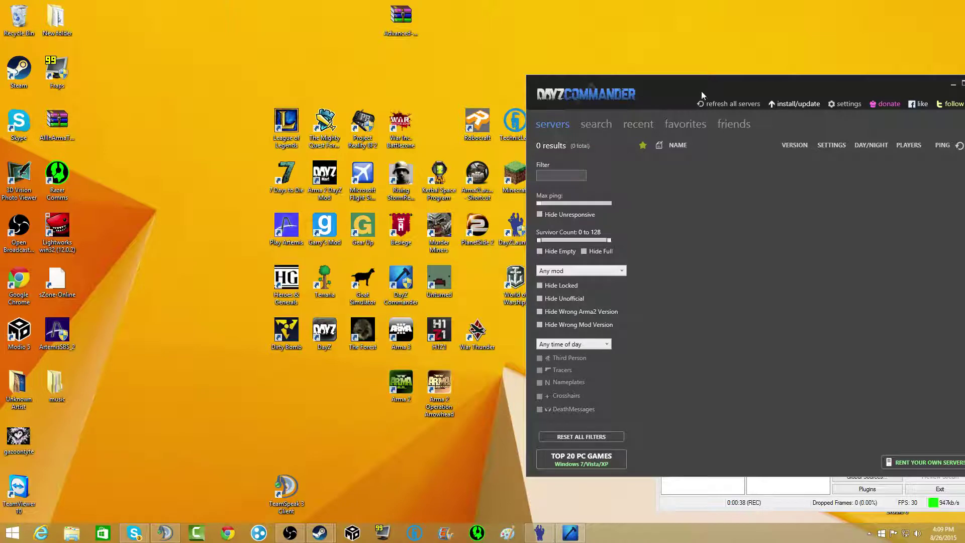
left_click_drag(704, 89, 731, 179)
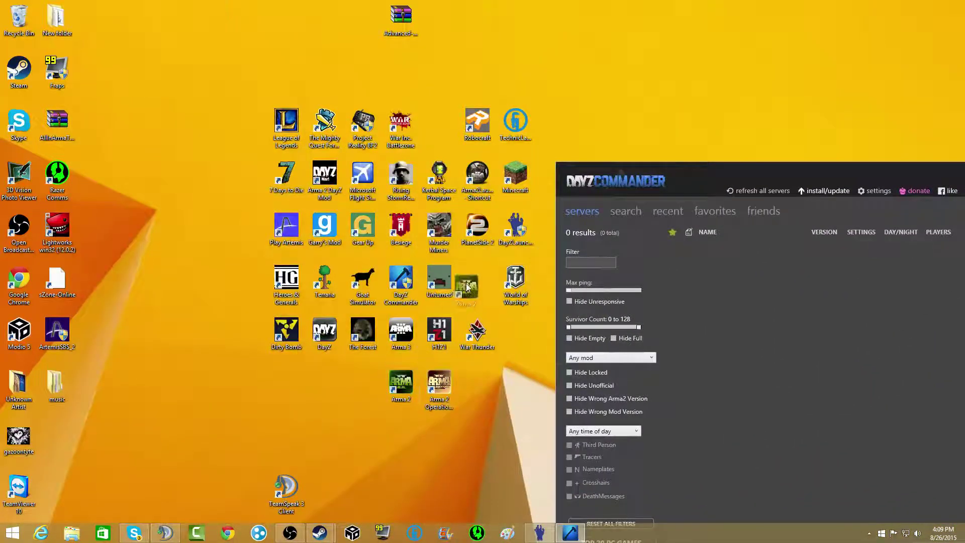
left_click_drag(469, 285, 475, 279)
left_click_drag(439, 382, 439, 127)
- Refresh all servers in DayZ Commander and check the mods on its install/update page before closing the program
left_click_drag(742, 179, 292, 99)
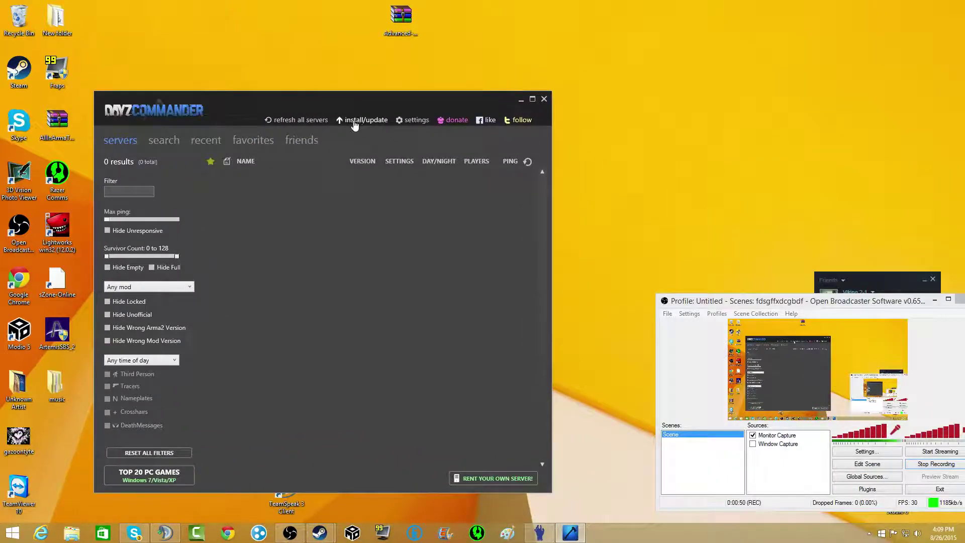
left_click(289, 122)
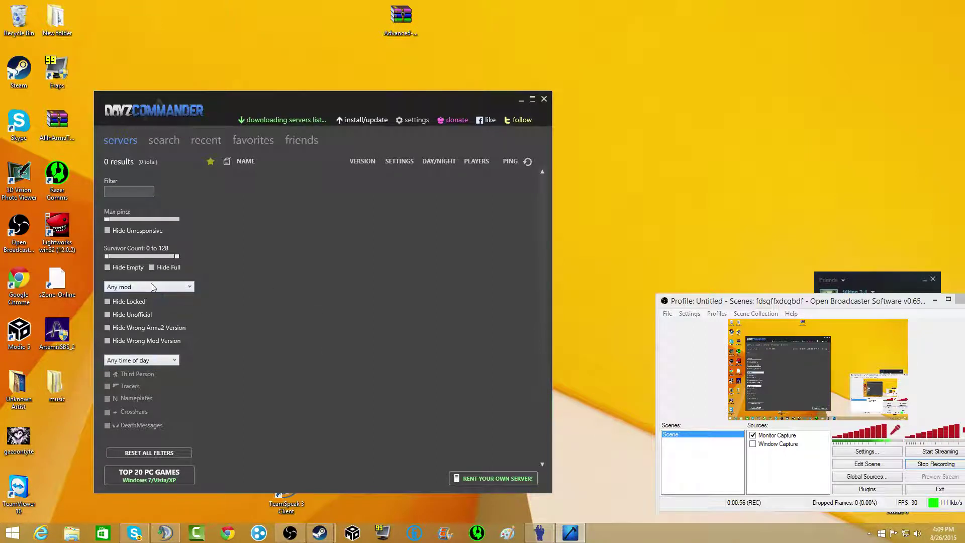
left_click(344, 123)
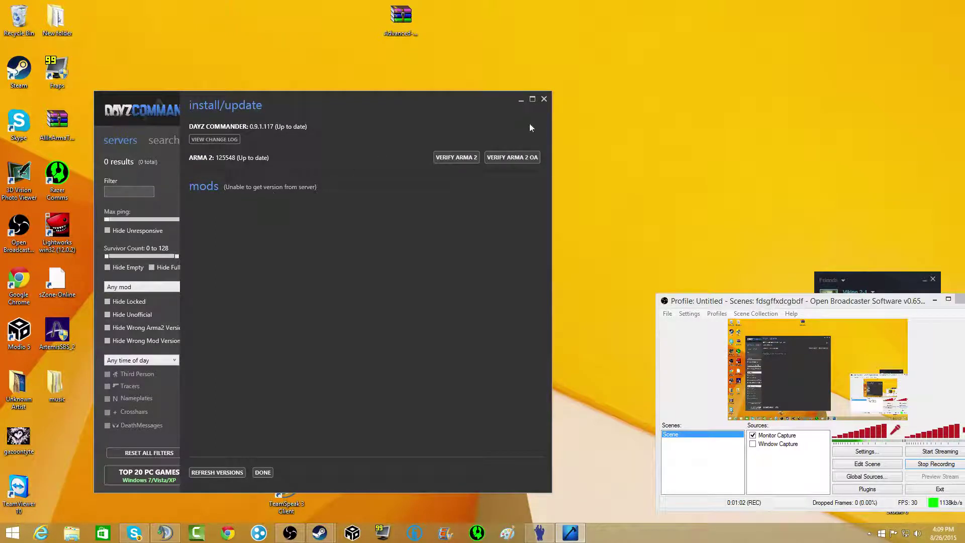
left_click(544, 100)
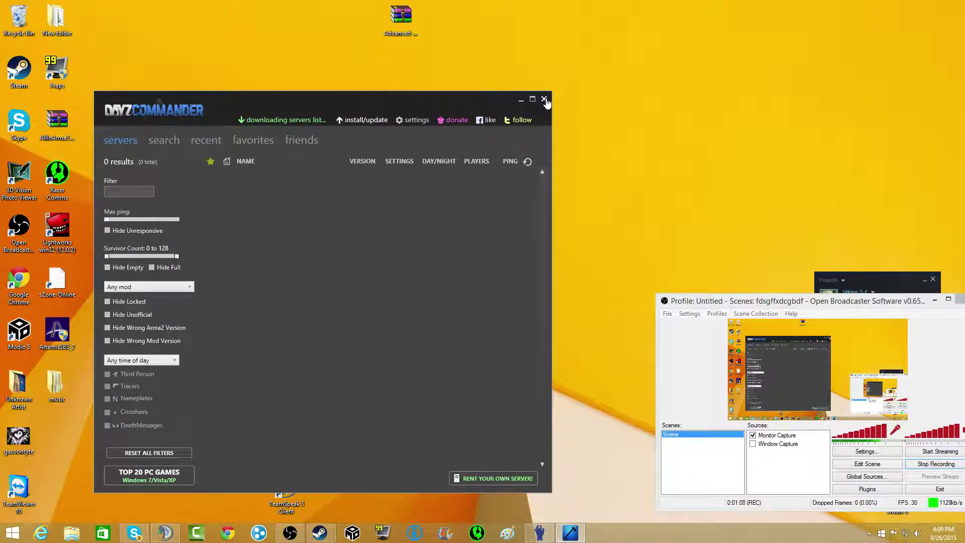
left_click(545, 99)
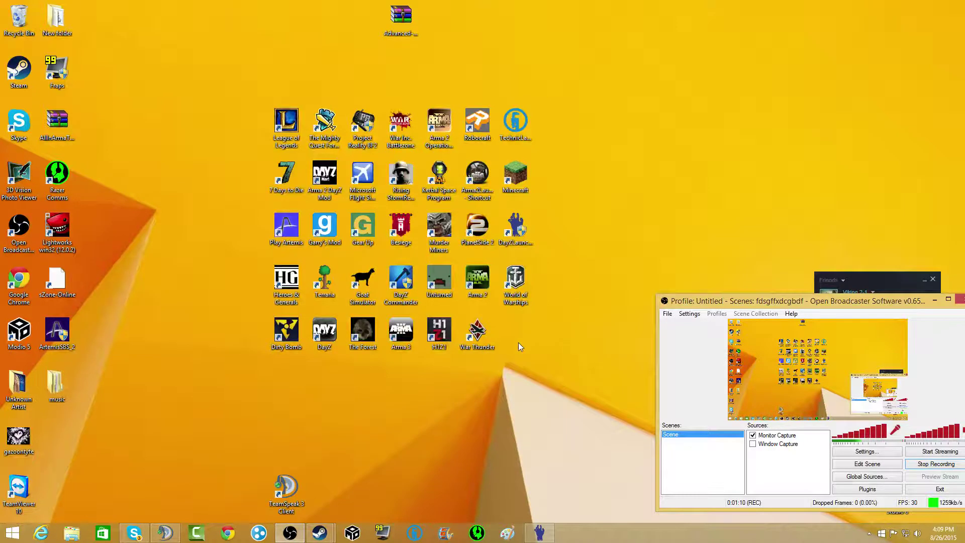
- Launch DayZLauncher from the desktop and look through its list of mods available for download
left_click(518, 232)
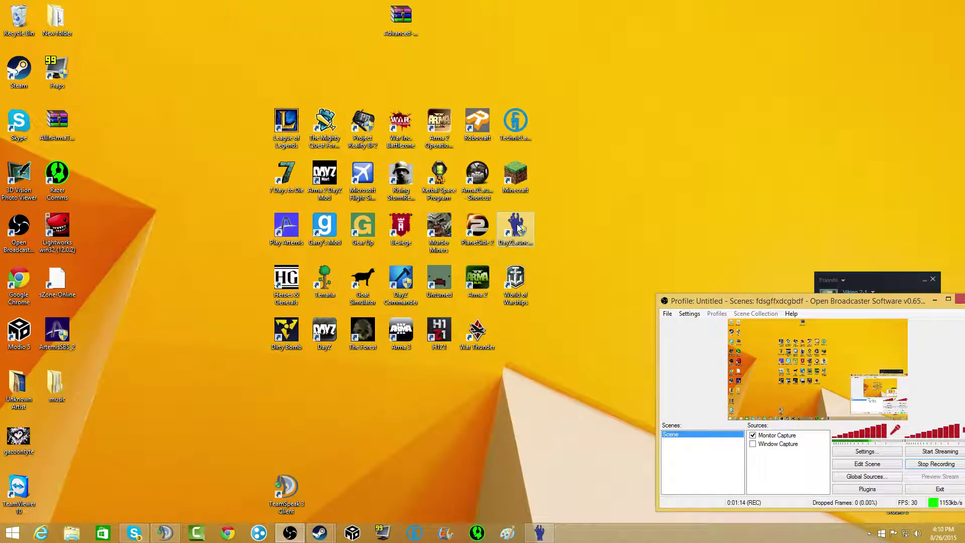
left_click(518, 225)
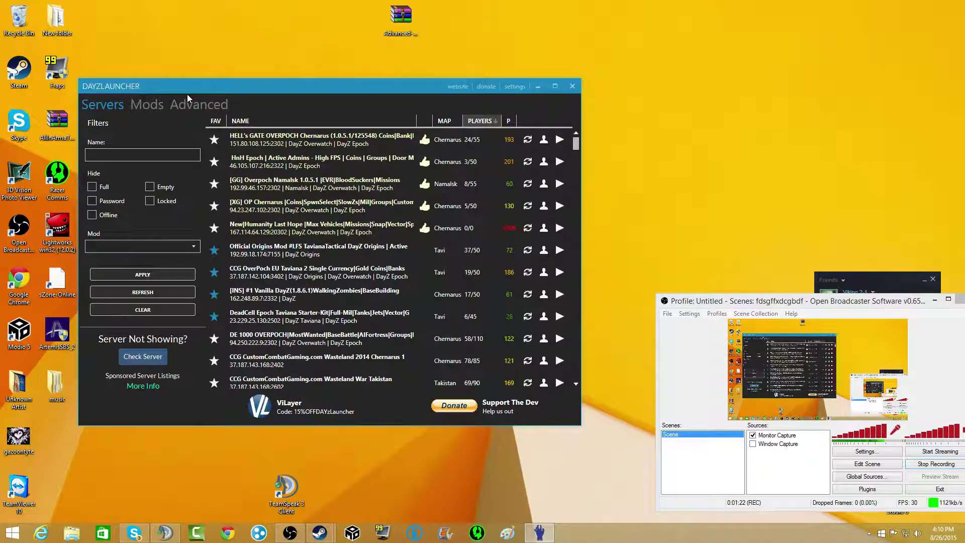
left_click_drag(202, 85, 216, 122)
left_click(152, 144)
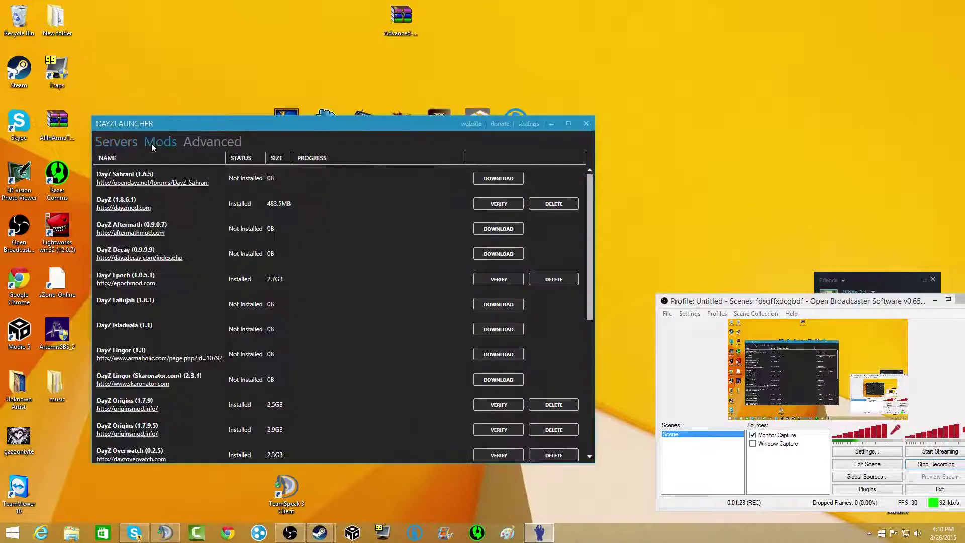
scroll(511, 201, "down", 5)
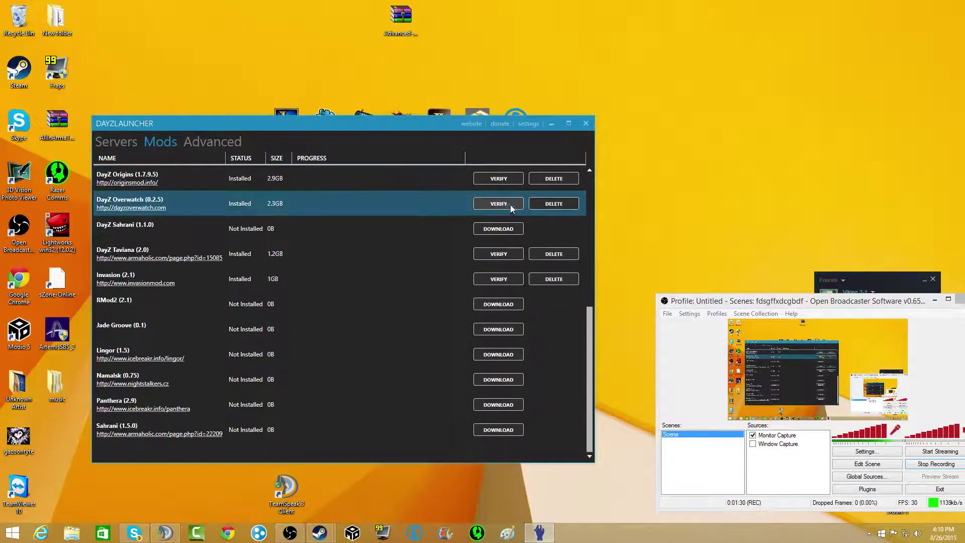
scroll(510, 216, "up", 5)
- Look through the available mods on DayZLauncher's Advanced page
left_click(190, 141)
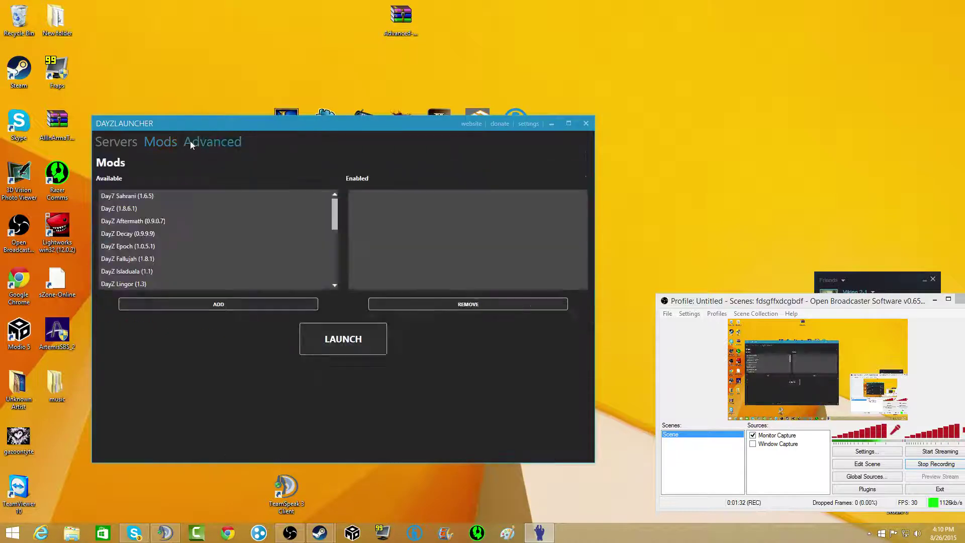
scroll(169, 250, "down", 2)
scroll(169, 250, "up", 2)
scroll(169, 250, "down", 5)
scroll(169, 249, "up", 5)
- Review the DayZLauncher mod list again, return to the server list and close the launcher
left_click(153, 142)
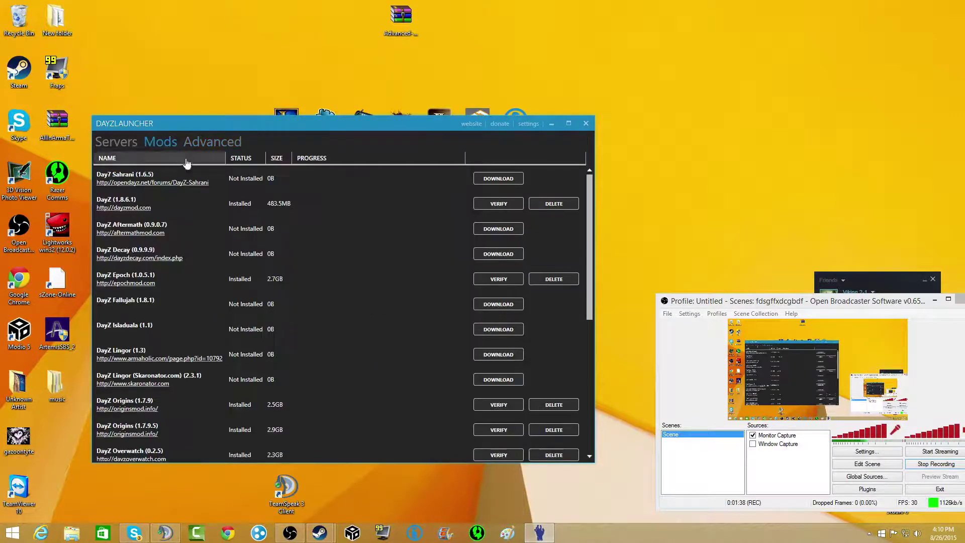
scroll(425, 227, "down", 8)
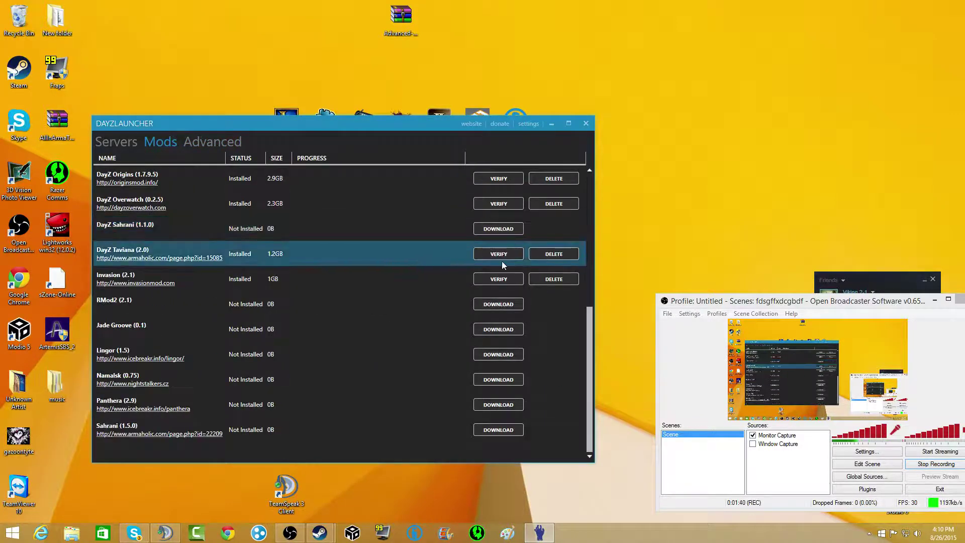
left_click(119, 144)
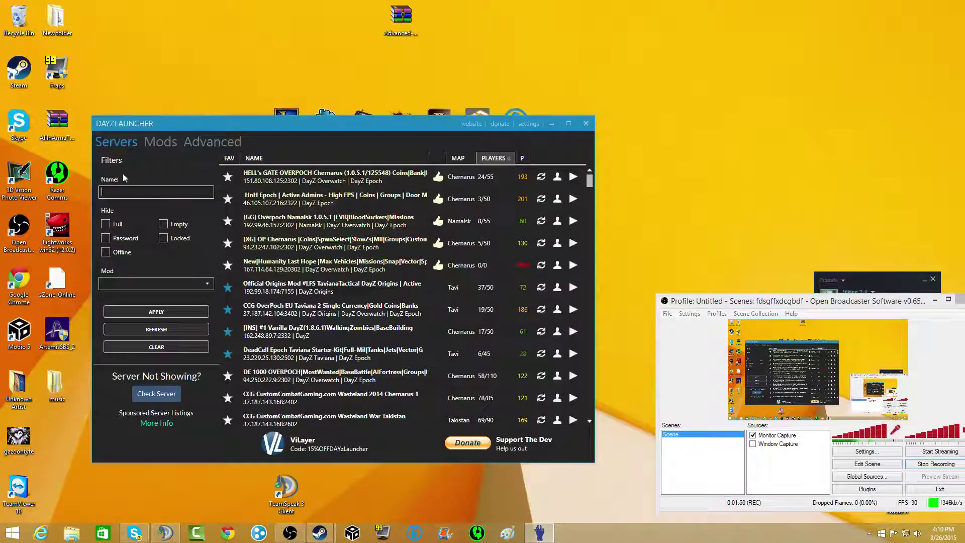
left_click(586, 123)
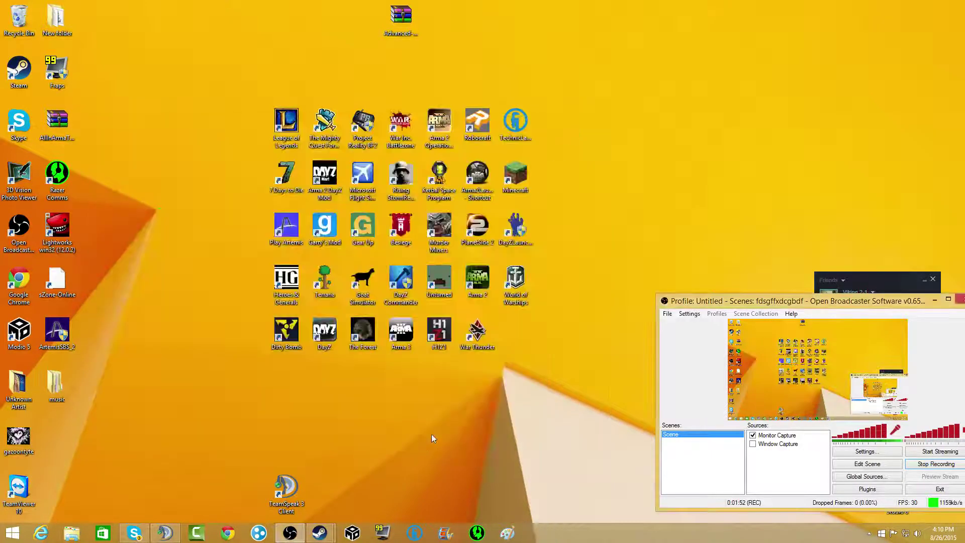
- Switch to Google Chrome and search Google for "dayz launcher"
left_click(228, 533)
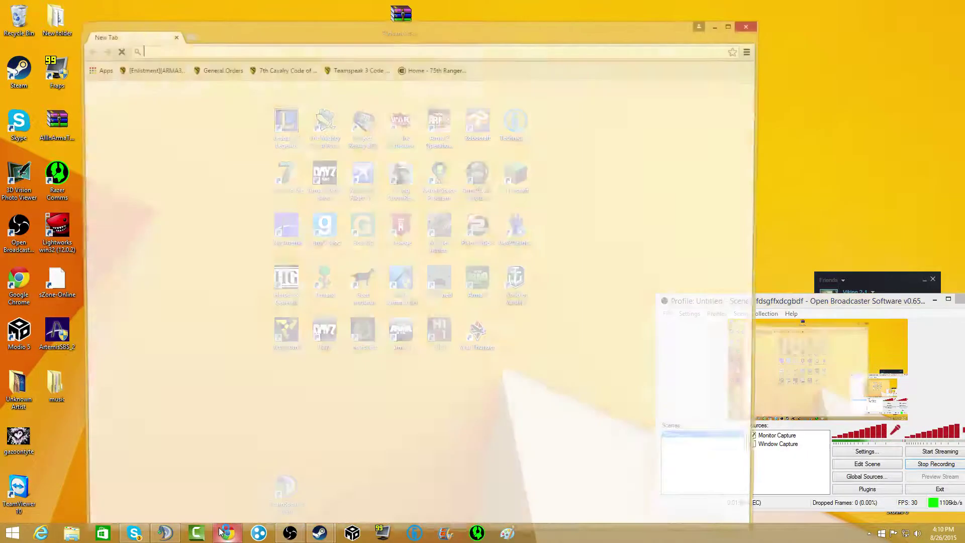
left_click(295, 297)
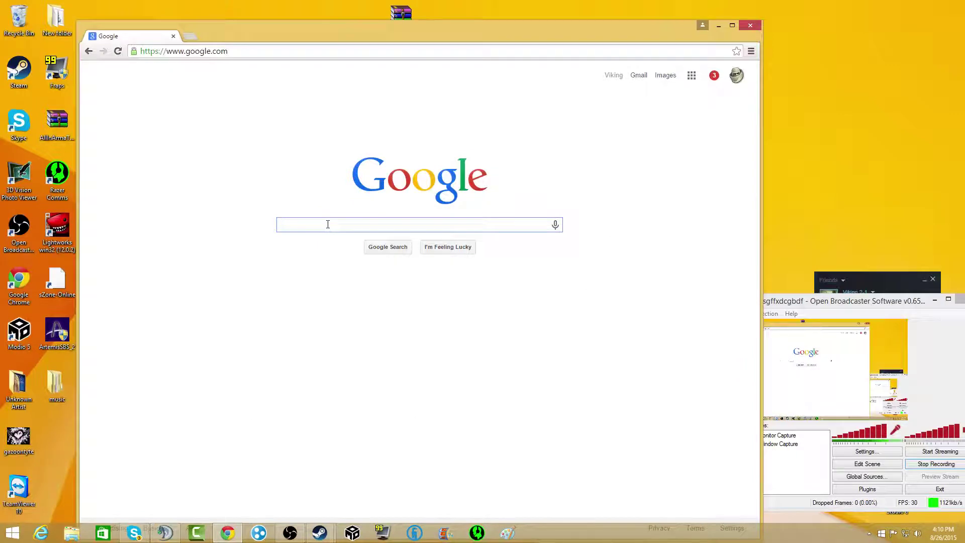
type("dayxz")
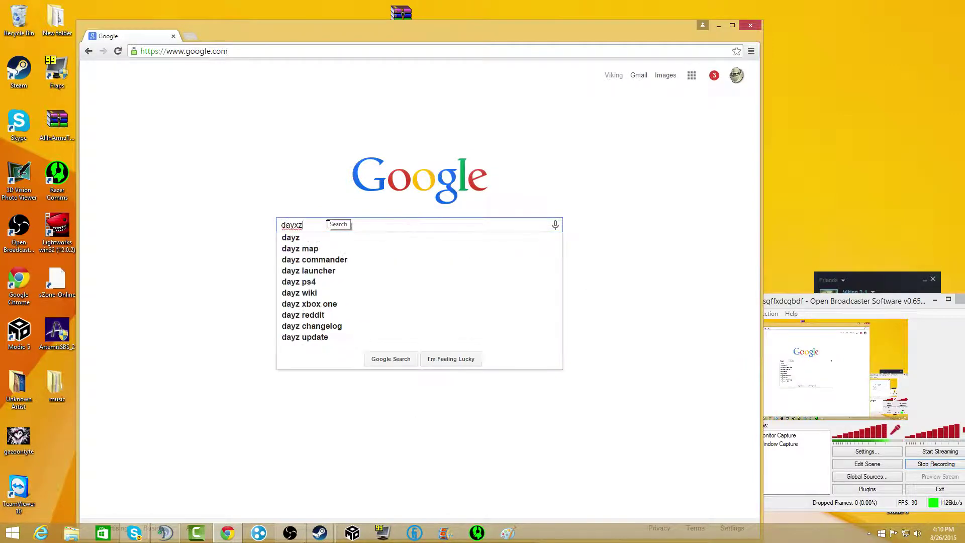
key("BackSpace")
key("BackSpace")
type("z")
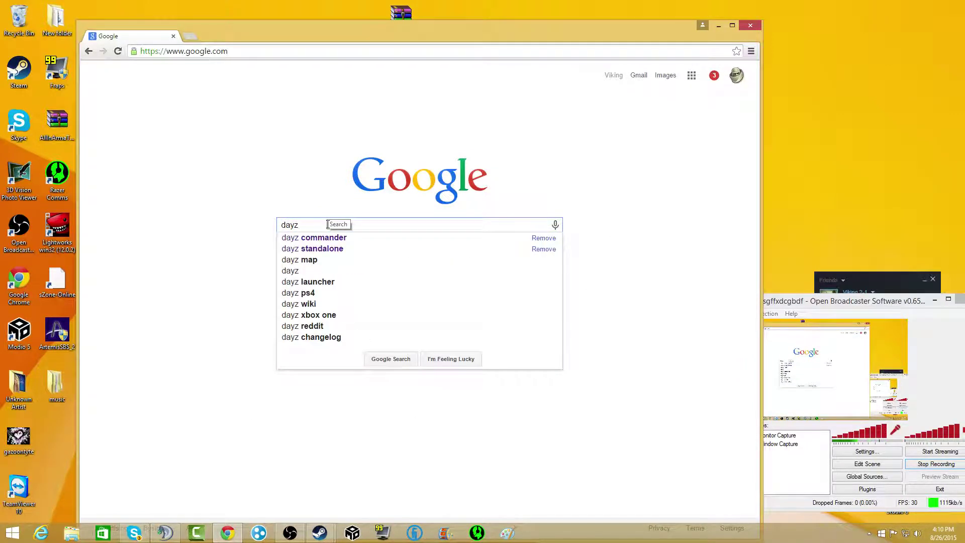
type(" lau")
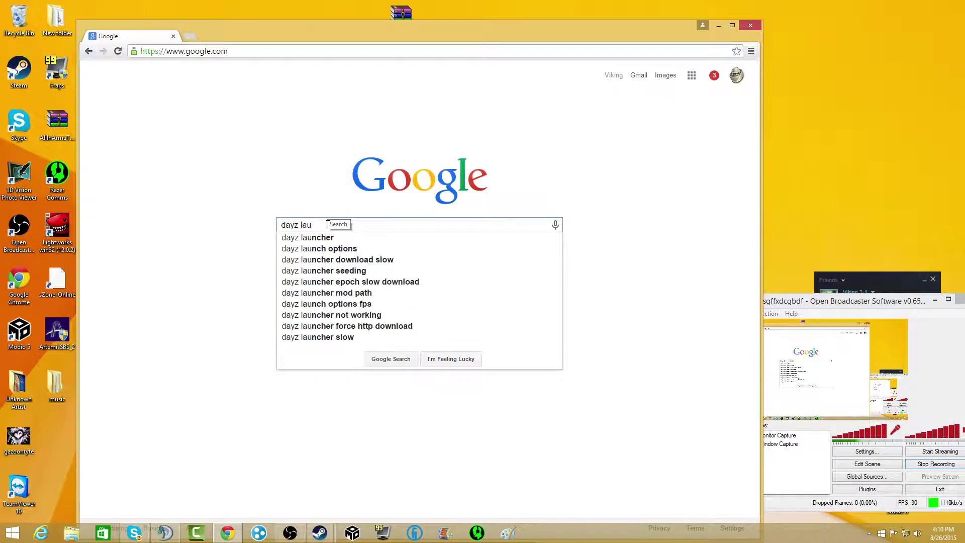
key("Down")
key("Return")
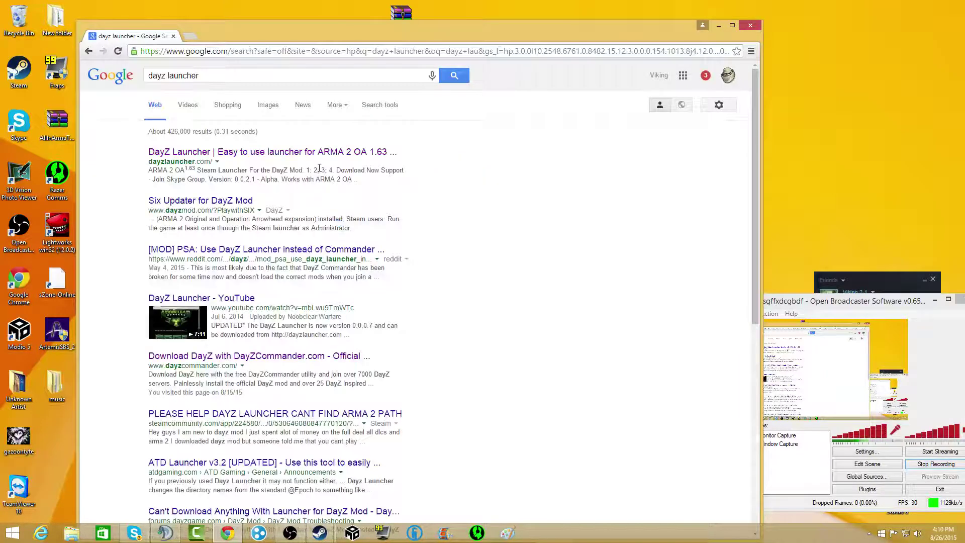
- Open the dayzlauncher.com search result and look over the page with its download option and feature list
left_click(321, 152)
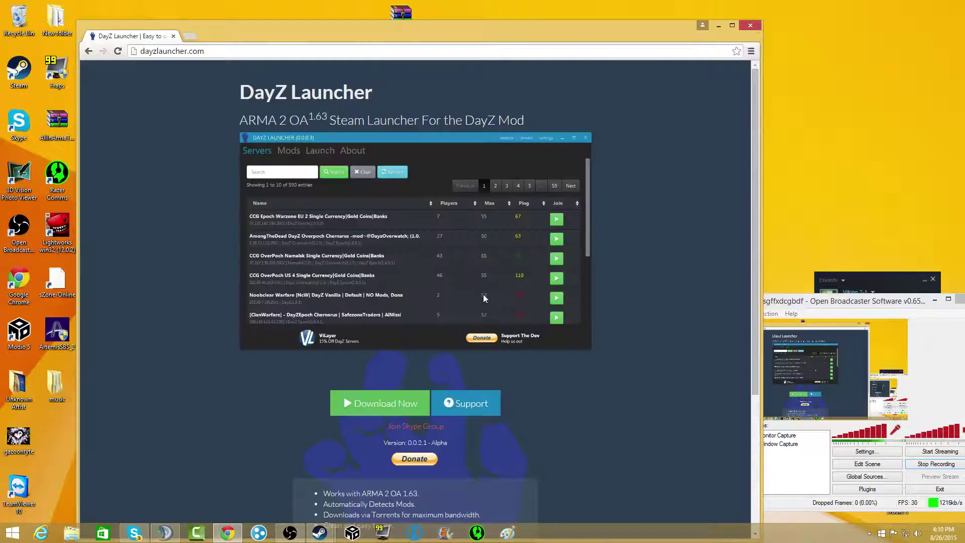
scroll(424, 322, "down", 4)
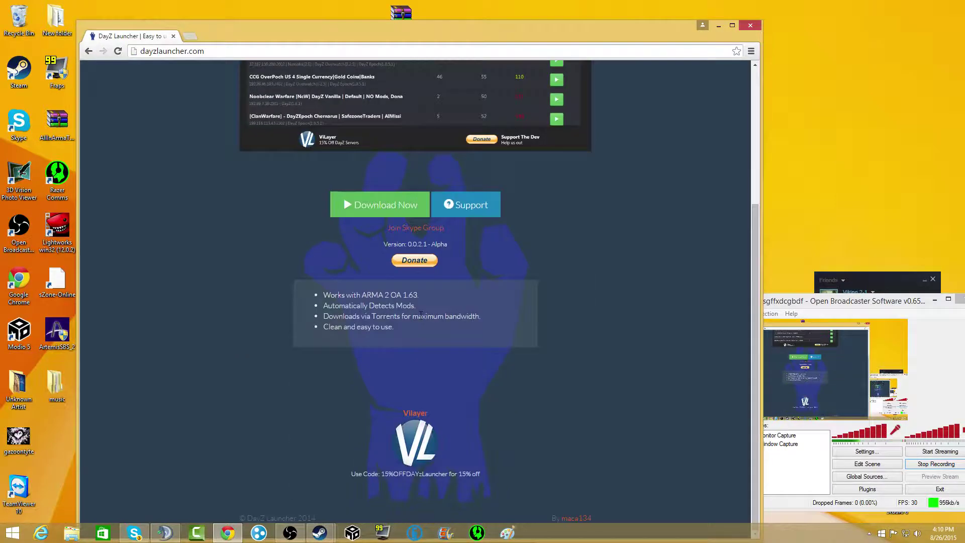
scroll(399, 184, "up", 4)
scroll(400, 186, "down", 4)
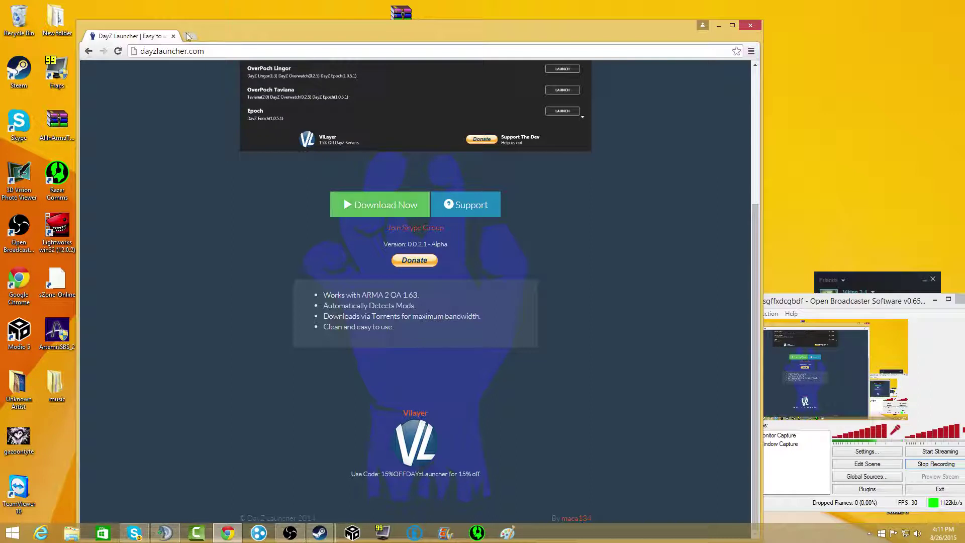
- Copy the dayzlauncher.com web address from the browser
left_click(171, 52)
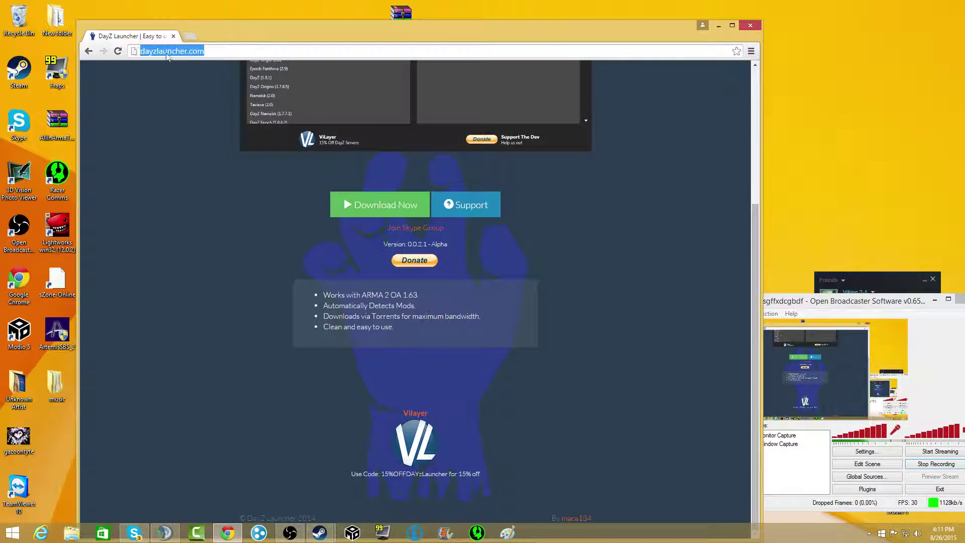
right_click(178, 53)
left_click(213, 92)
- Create a new text document on the desktop, keeping its default name
left_click(840, 108)
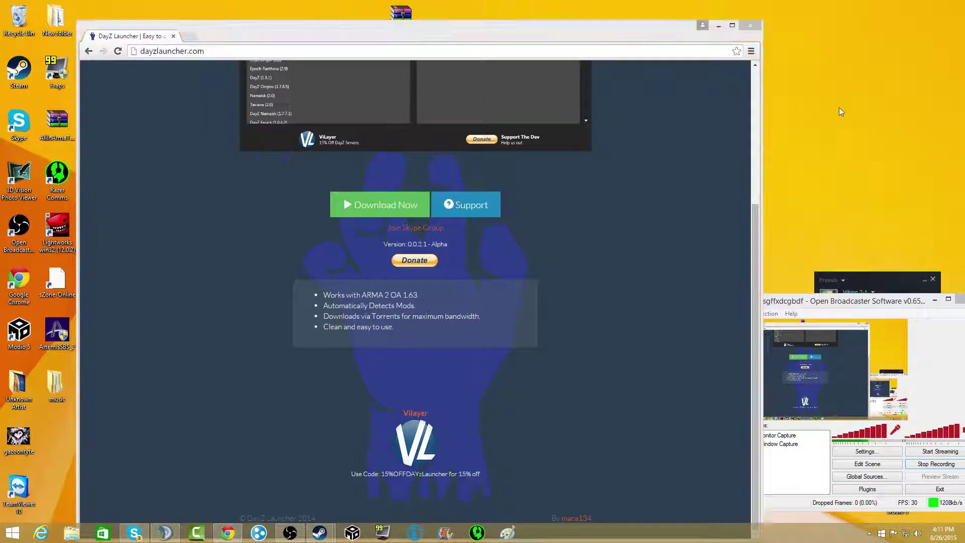
right_click(841, 111)
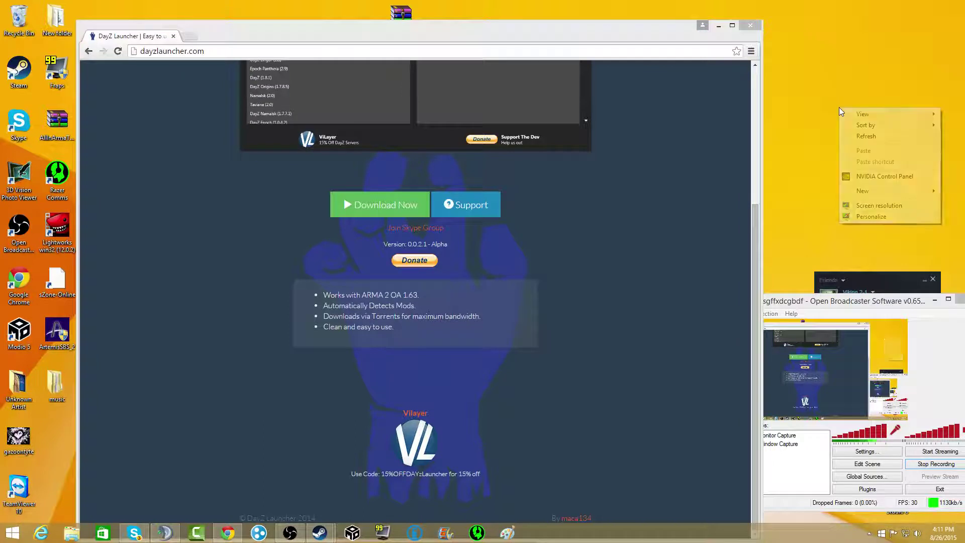
left_click(876, 194)
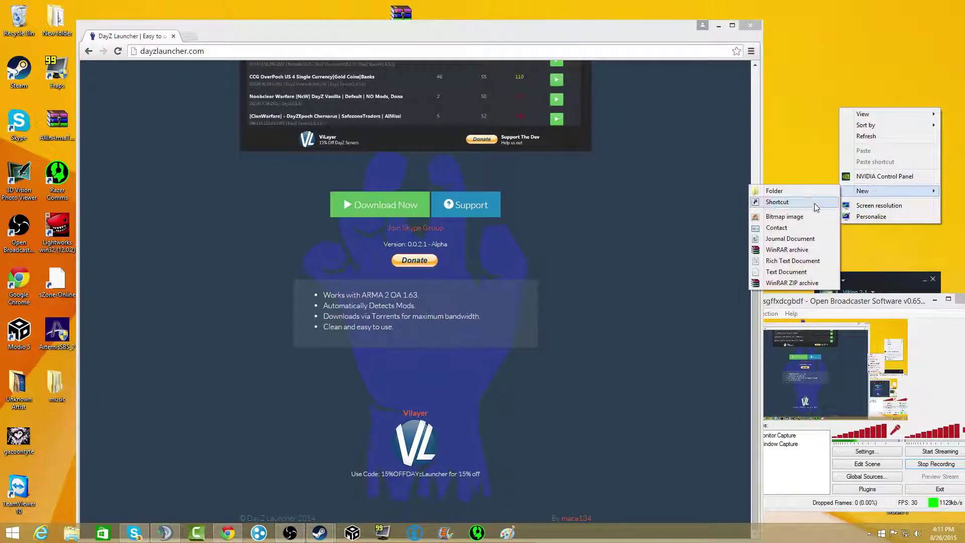
left_click(810, 272)
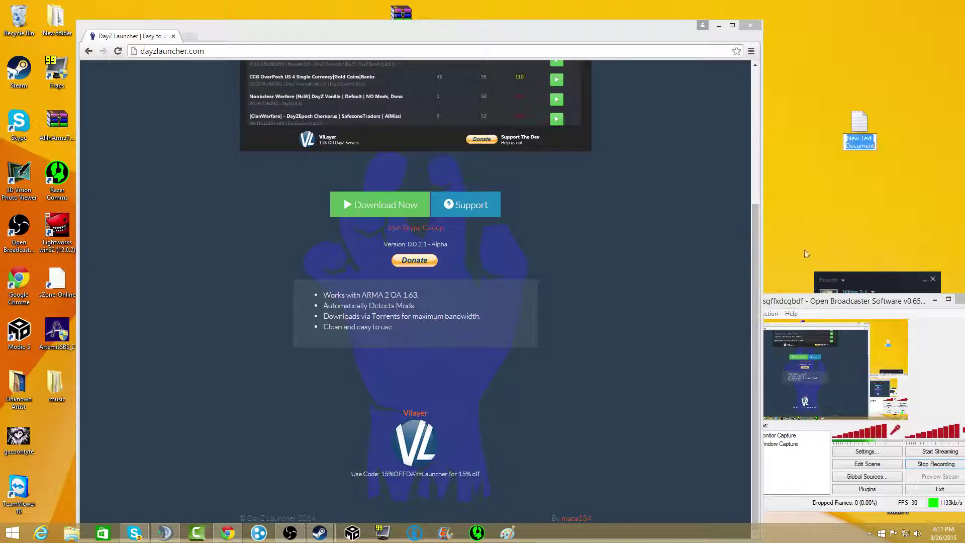
key("Return")
double_click(861, 132)
right_click(425, 168)
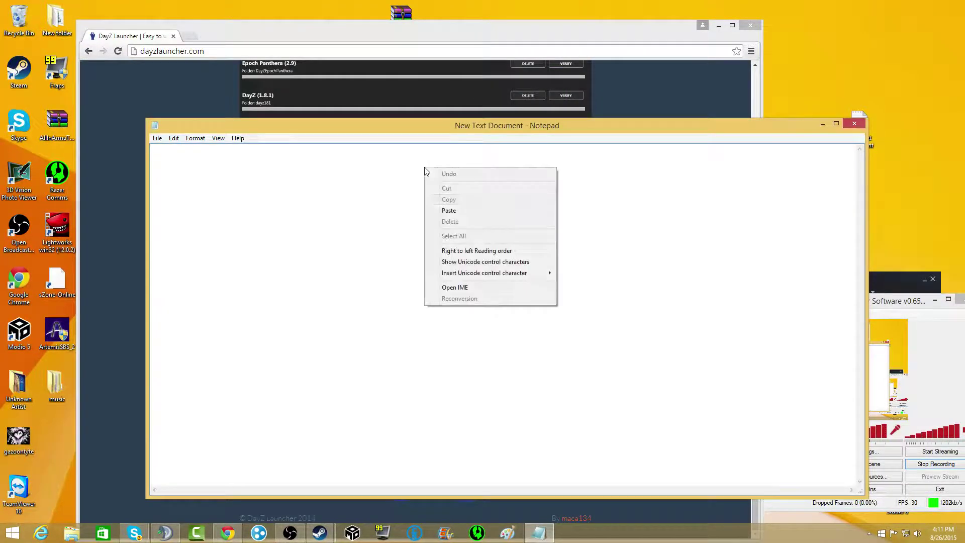
left_click(461, 209)
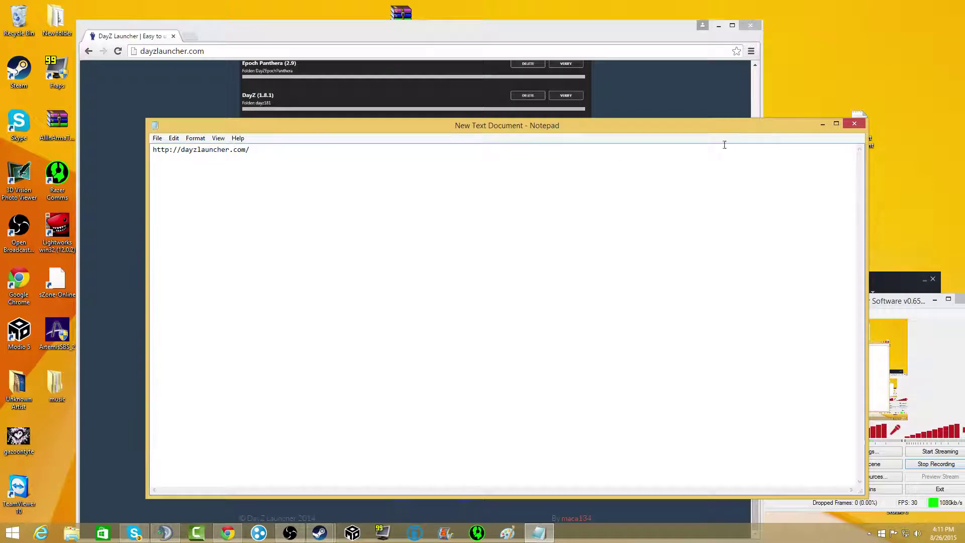
- Save the text document containing the launcher address and close Notepad
left_click(158, 138)
left_click(216, 171)
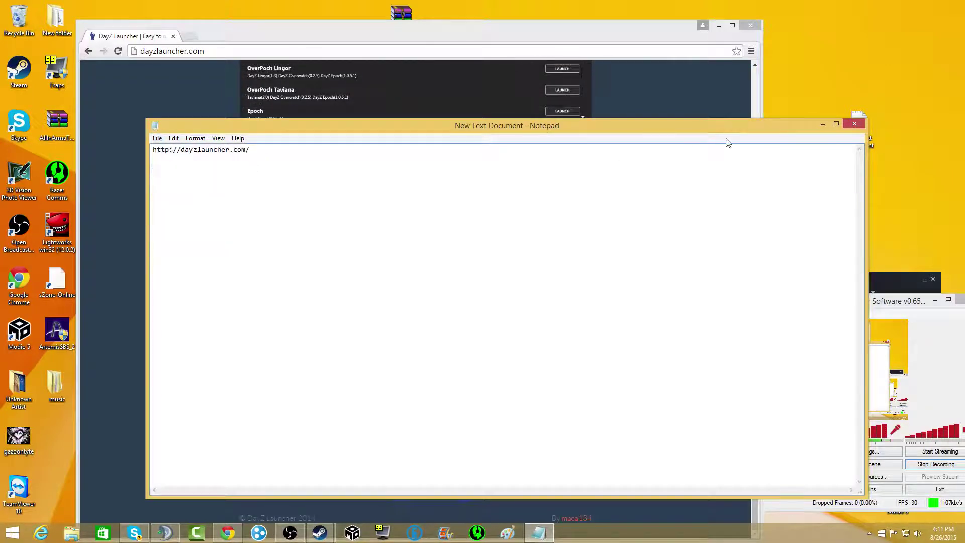
left_click(854, 123)
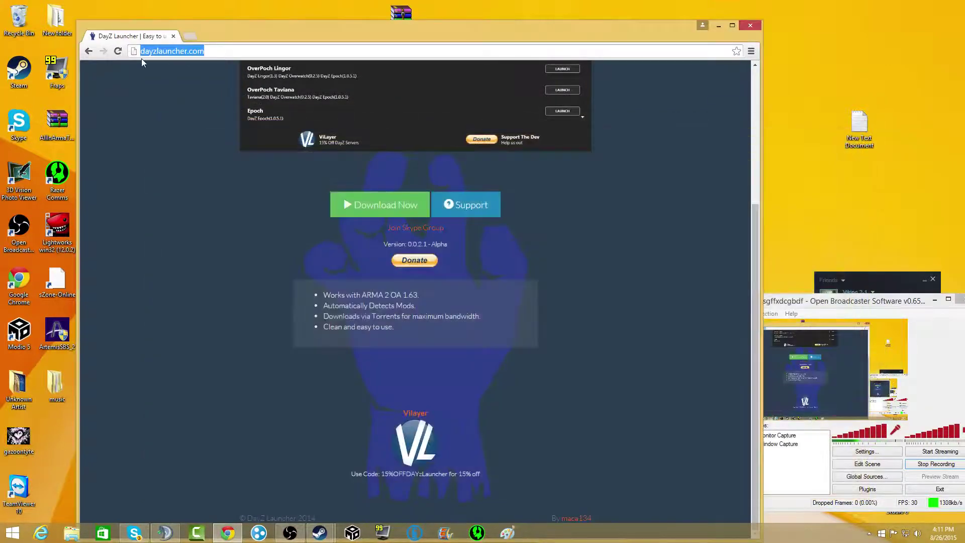
type("www.google")
key("Return")
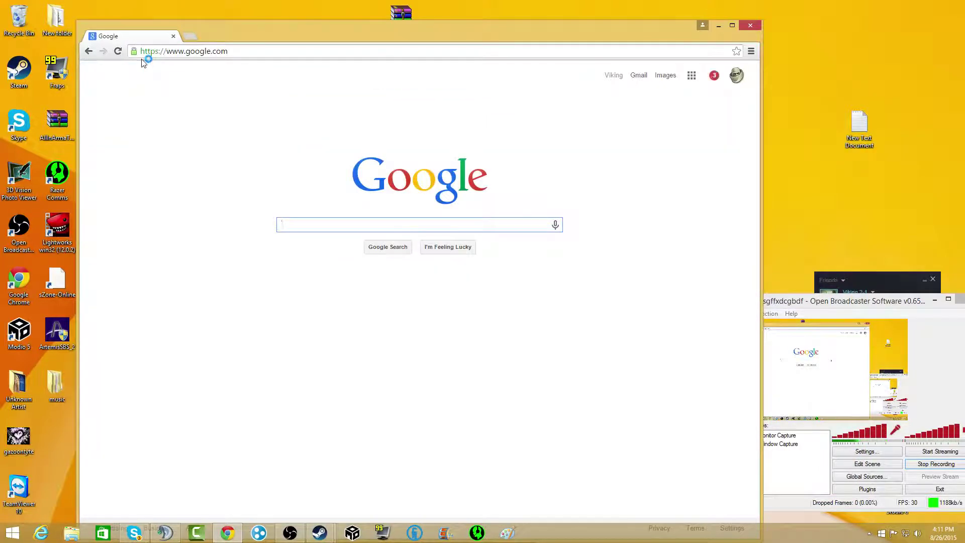
type("dayz c")
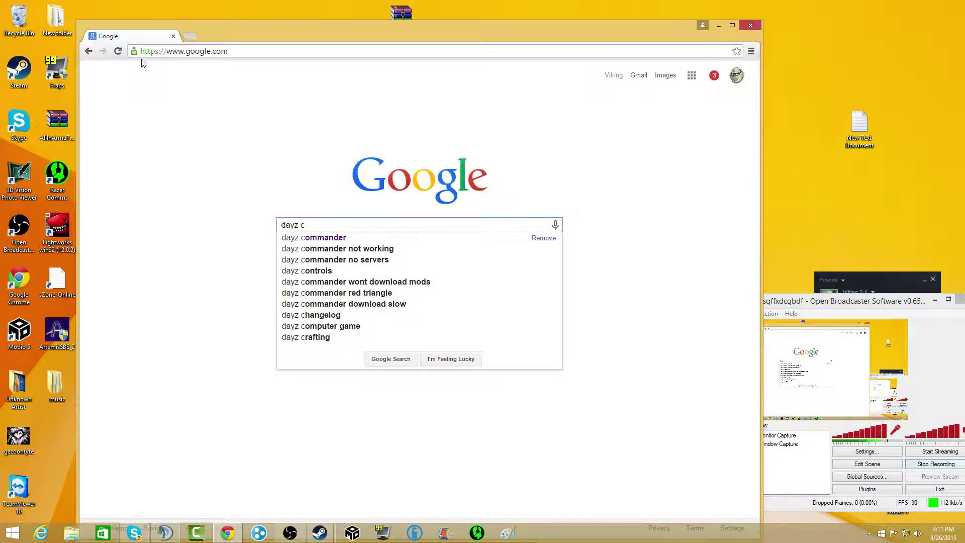
key("Down")
key("Return")
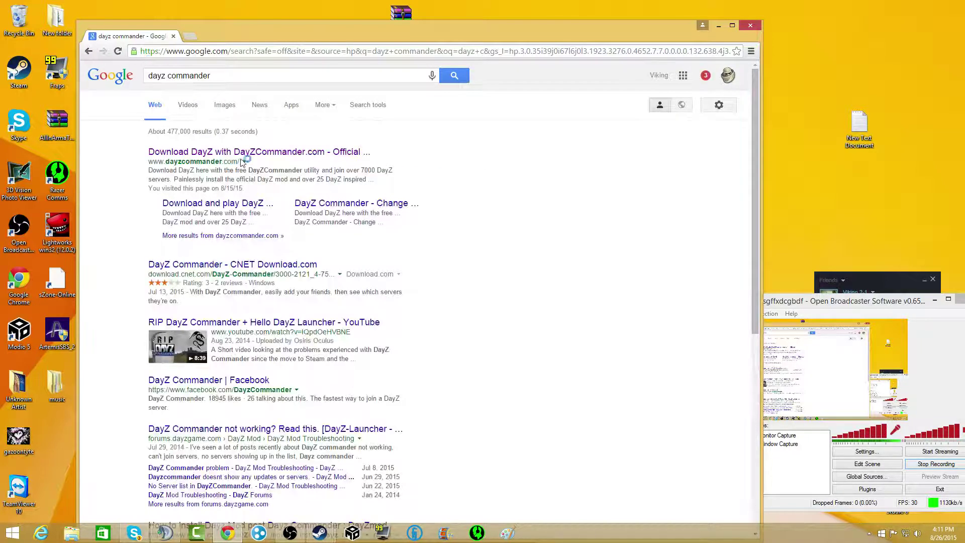
- Open the dayzcommander.com search result and look through the page down to the DayZ Commander install option
left_click(259, 159)
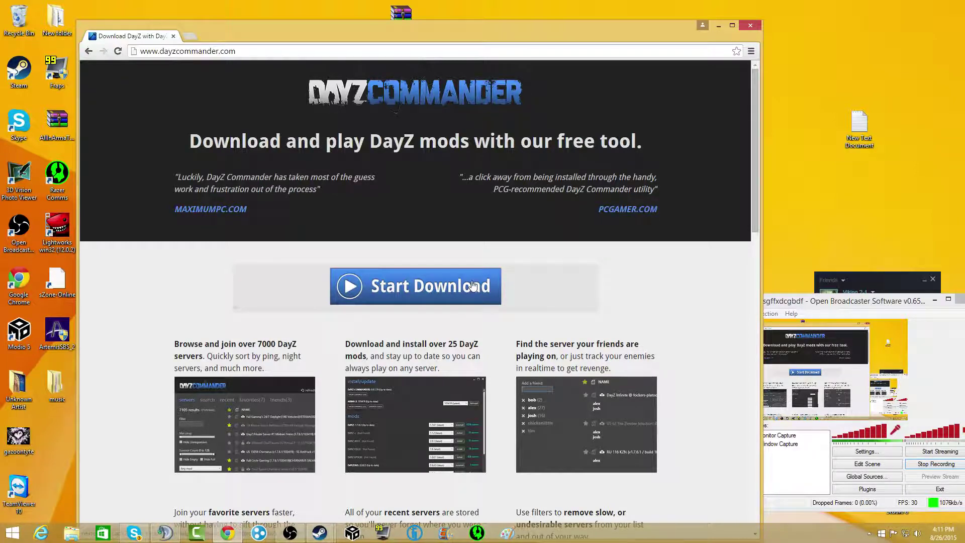
scroll(472, 286, "down", 6)
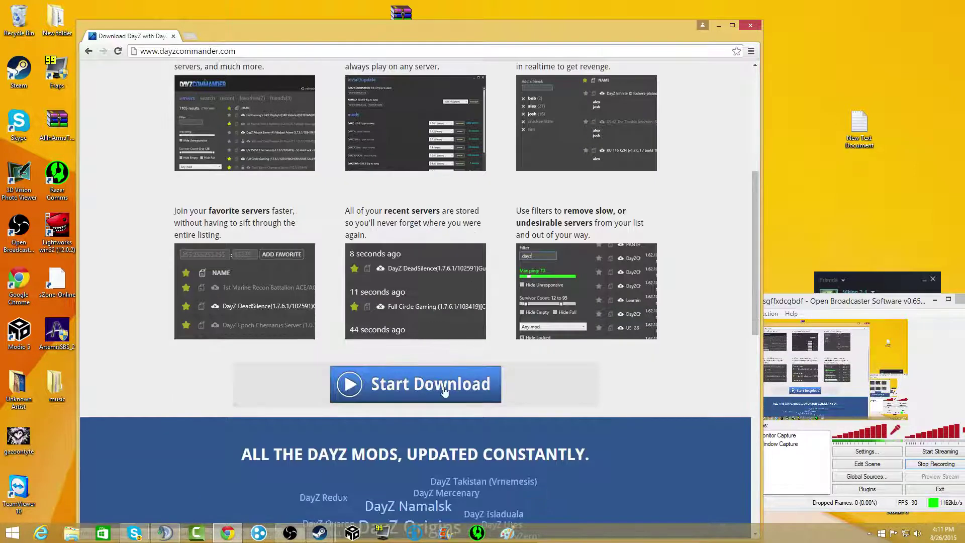
scroll(445, 390, "down", 7)
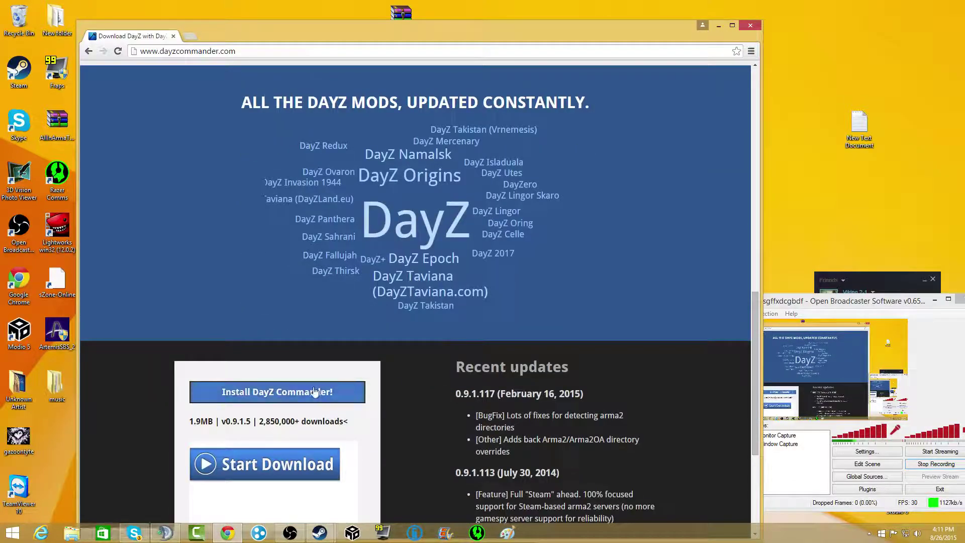
scroll(281, 442, "down", 3)
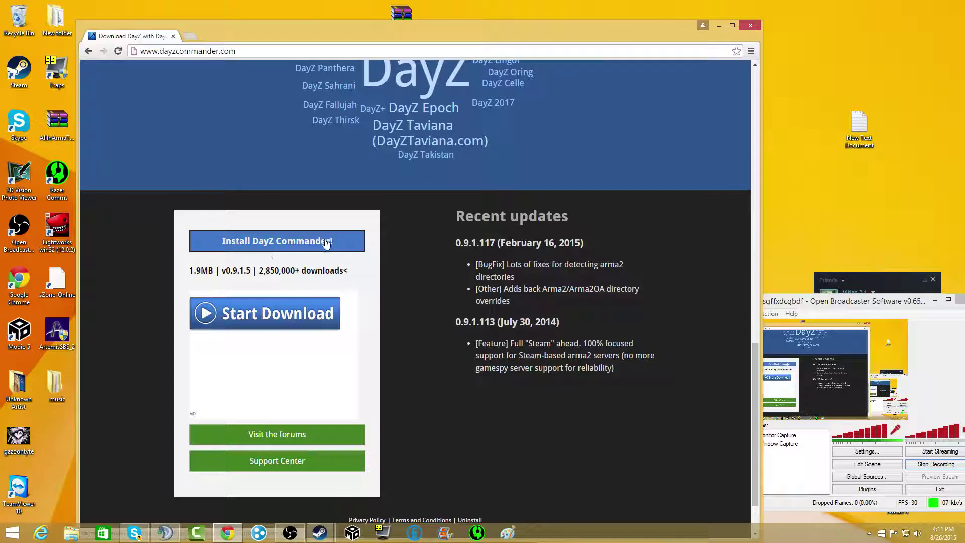
- Download the DayZ Commander .msi installer and launch its setup wizard
left_click(288, 243)
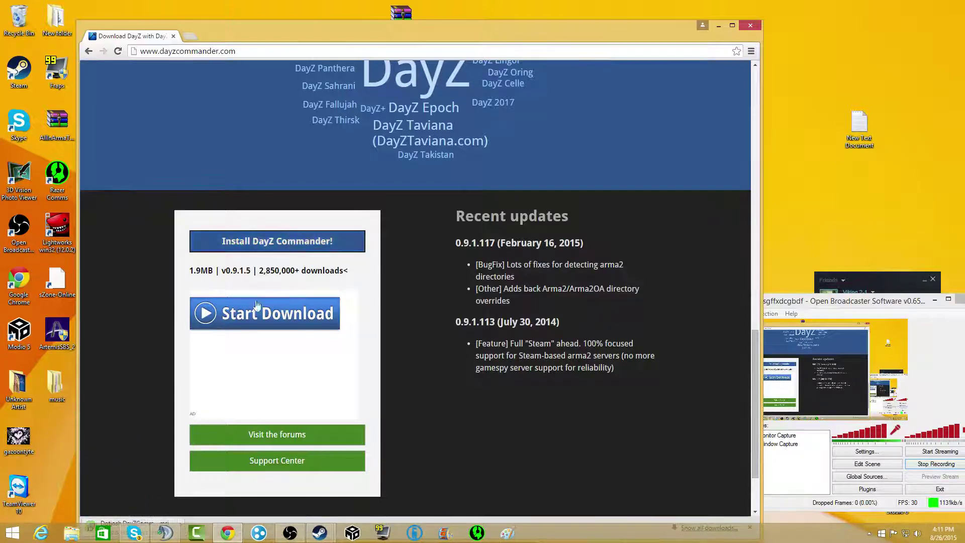
left_click_drag(432, 29, 440, 10)
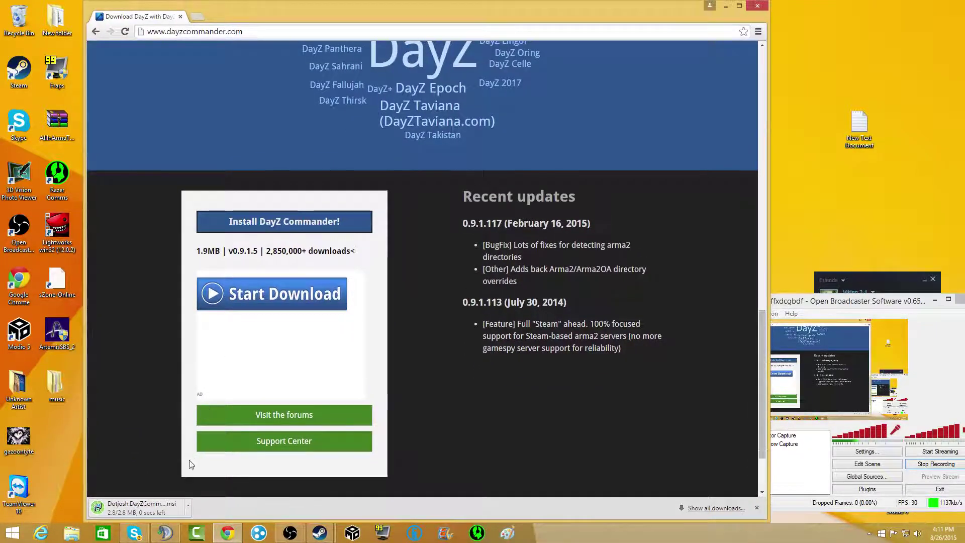
left_click(161, 508)
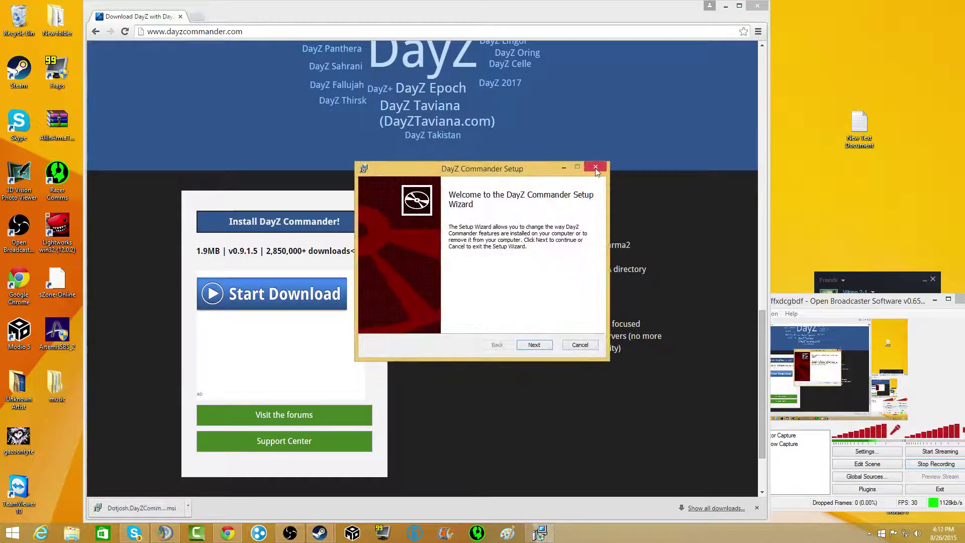
- Exit the DayZ Commander setup wizard without installing
left_click(596, 172)
left_click(502, 284)
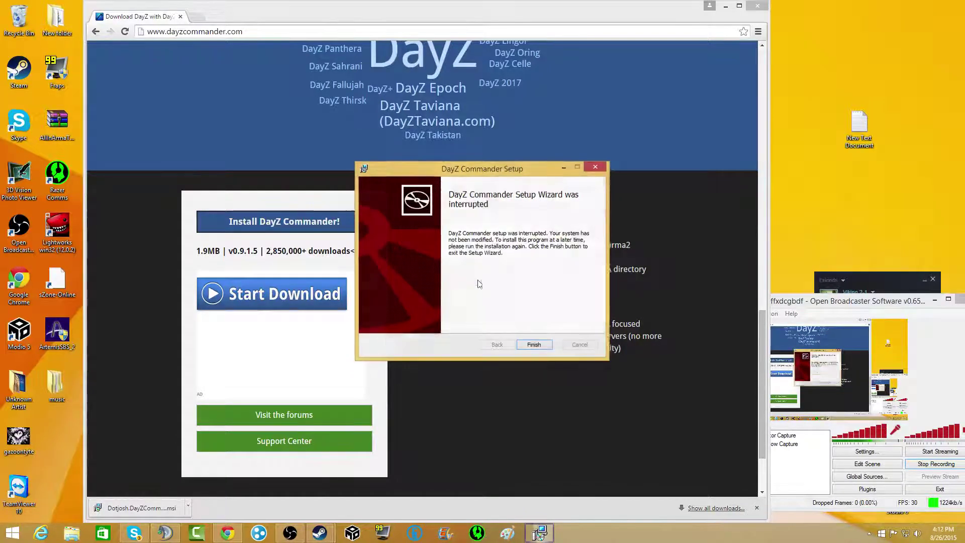
left_click(596, 166)
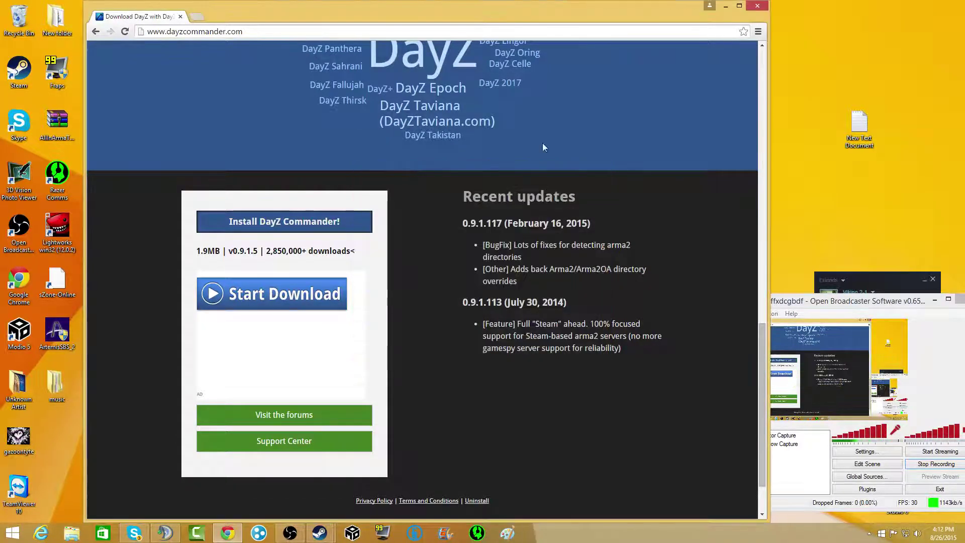
- Search for dayz launcher from the browser's address and open the dayzlauncher.com result
left_click(384, 29)
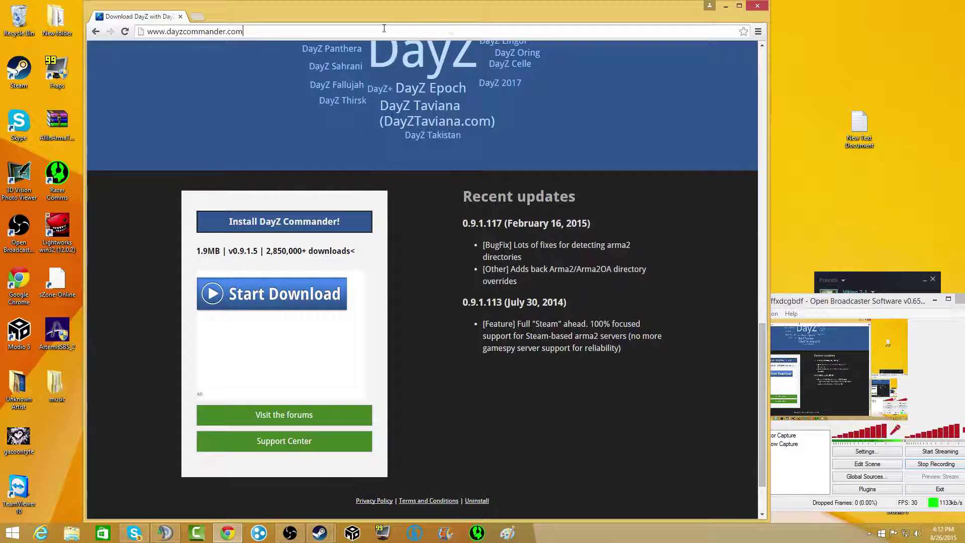
key("BackSpace")
key("BackSpace")
key("BackSpace")
key("BackSpace")
key("BackSpace")
key("BackSpace")
key("BackSpace")
key("BackSpace")
key("BackSpace")
key("BackSpace")
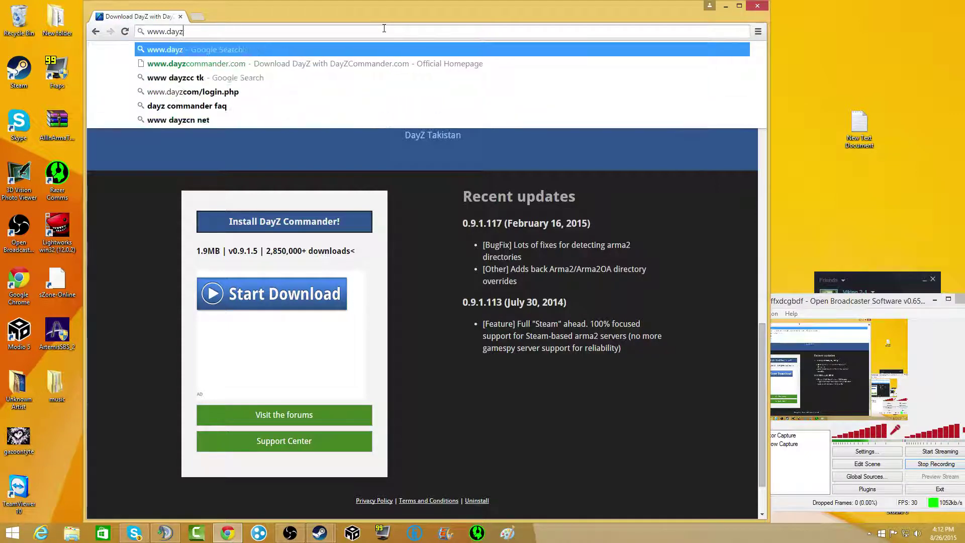
type("lau")
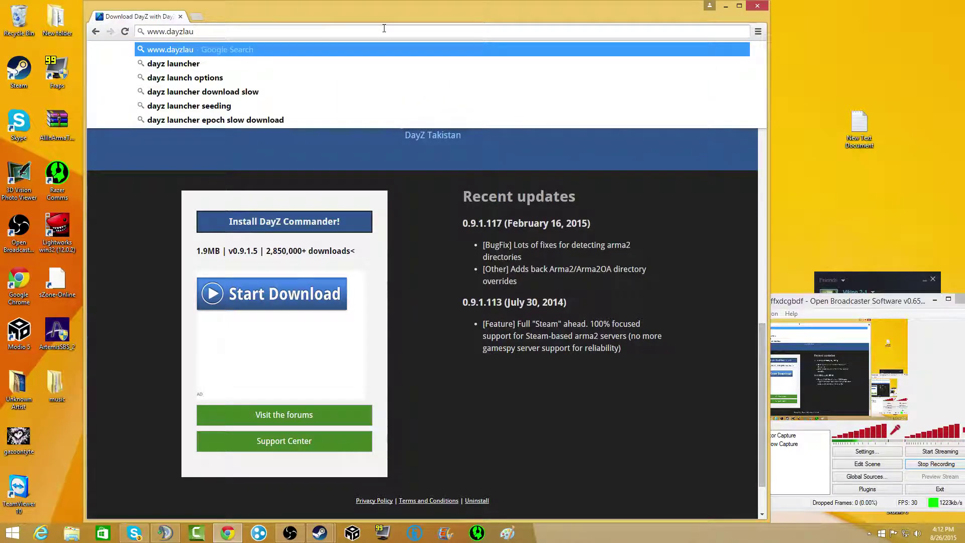
key("Down")
key("Return")
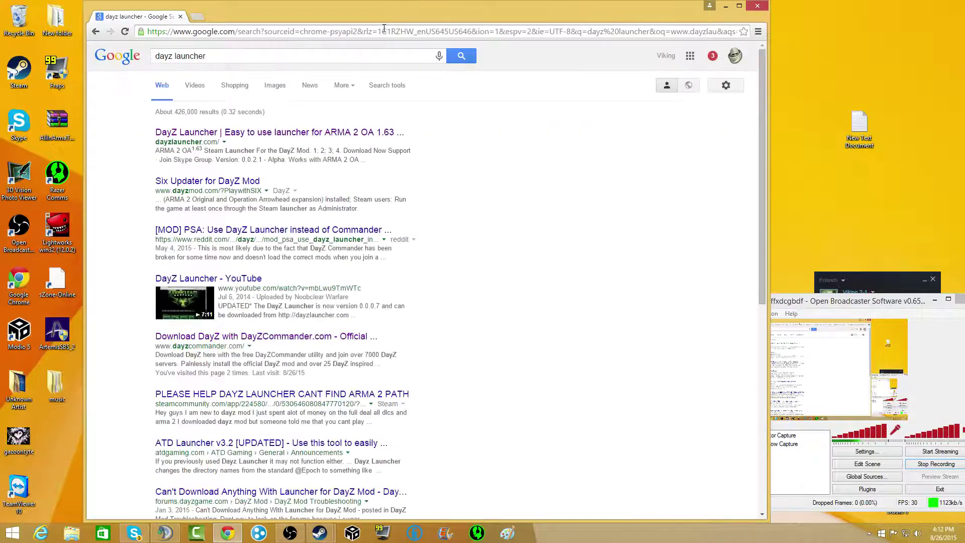
left_click(280, 131)
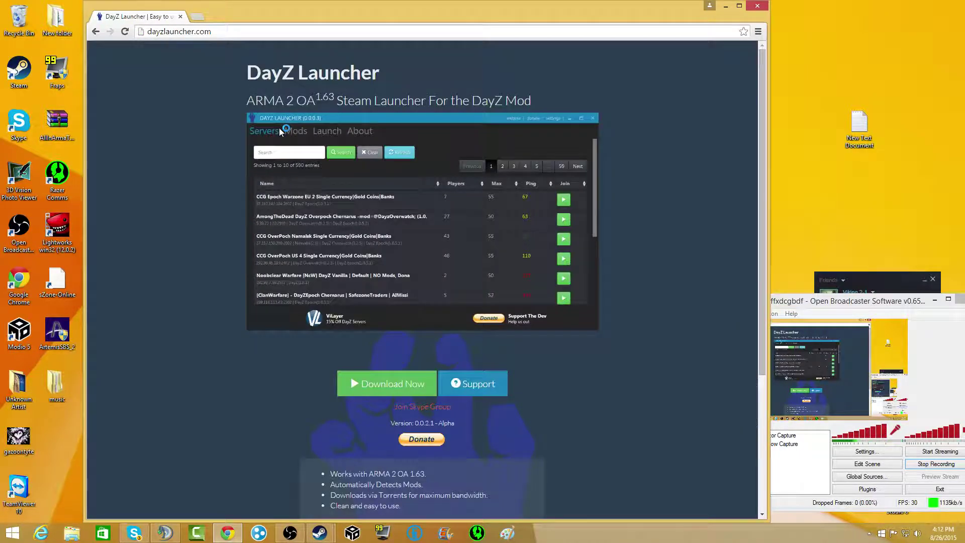
- Download the DayZ Launcher installer, run it, and minimize the browser to reveal the setup wizard
left_click(400, 387)
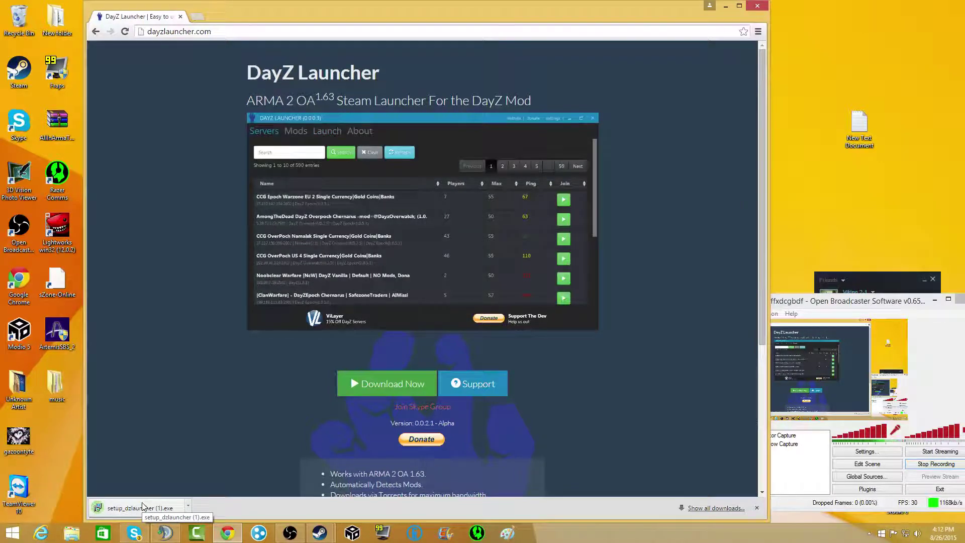
left_click(143, 506)
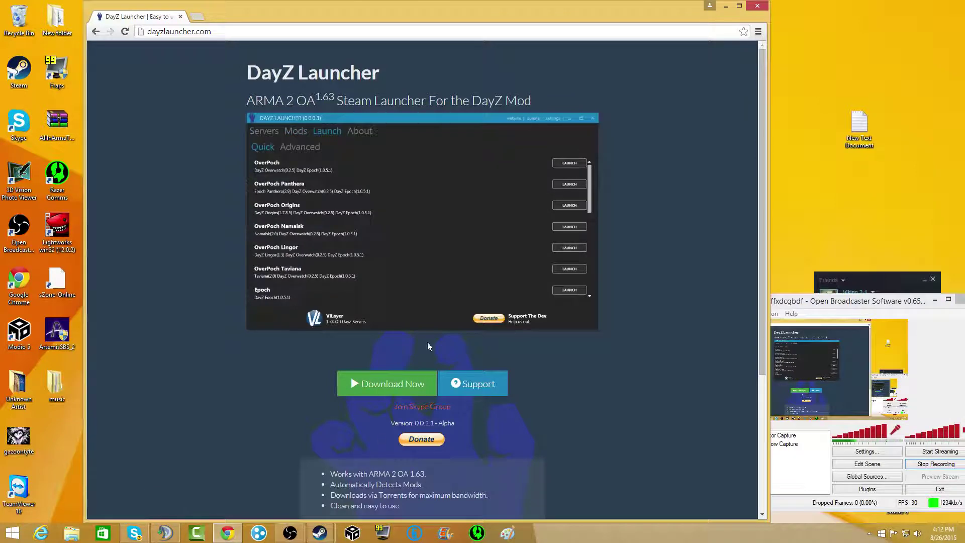
left_click(727, 7)
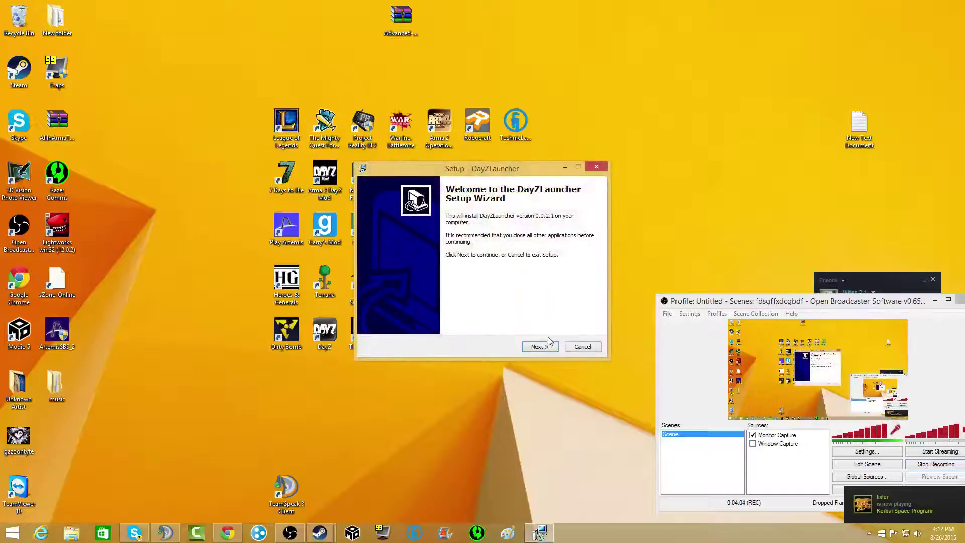
- Advance the DayZLauncher setup to the Ready to Install page, with the Create a desktop icon option enabled
left_click(543, 347)
left_click(543, 348)
left_click(542, 350)
left_click(540, 348)
left_click(512, 348)
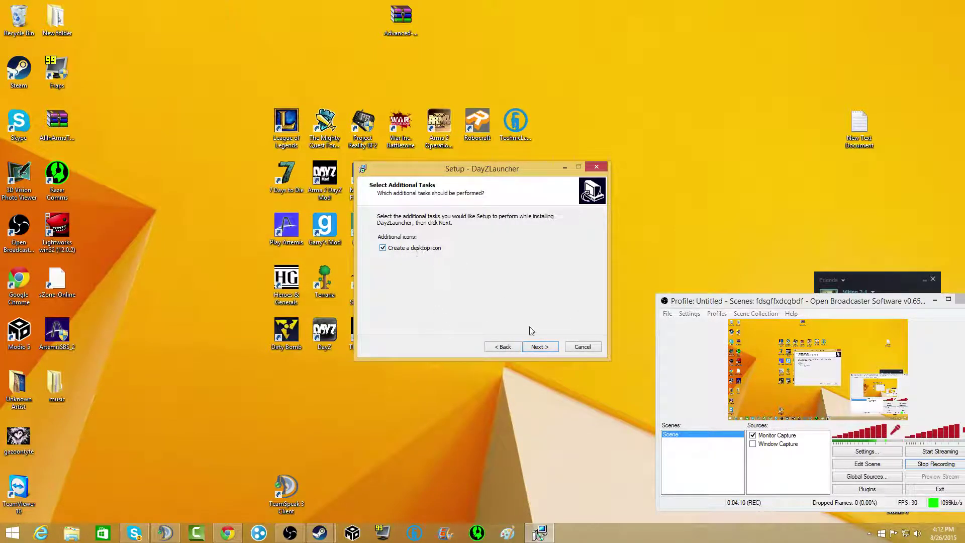
left_click(550, 348)
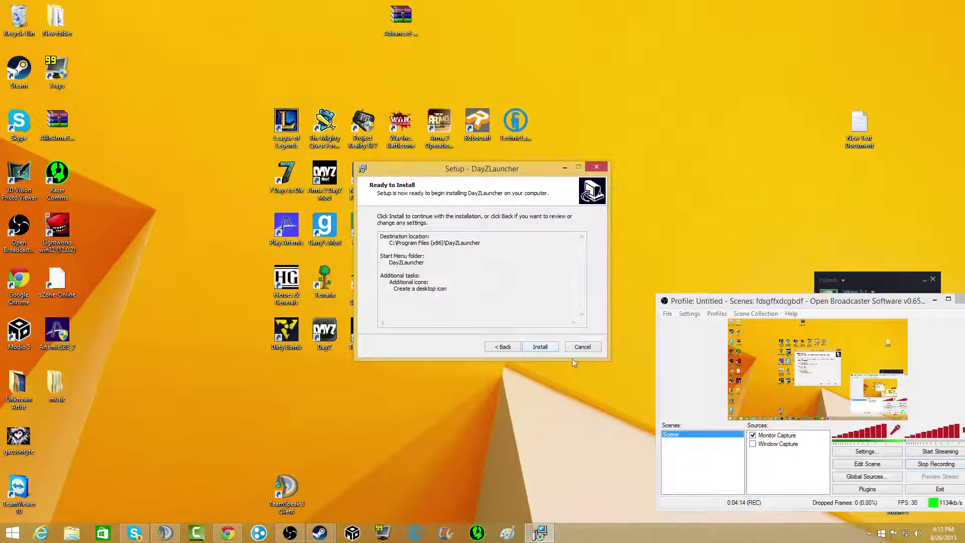
- Exit the DayZLauncher setup without installing and confirm the exit
left_click(597, 167)
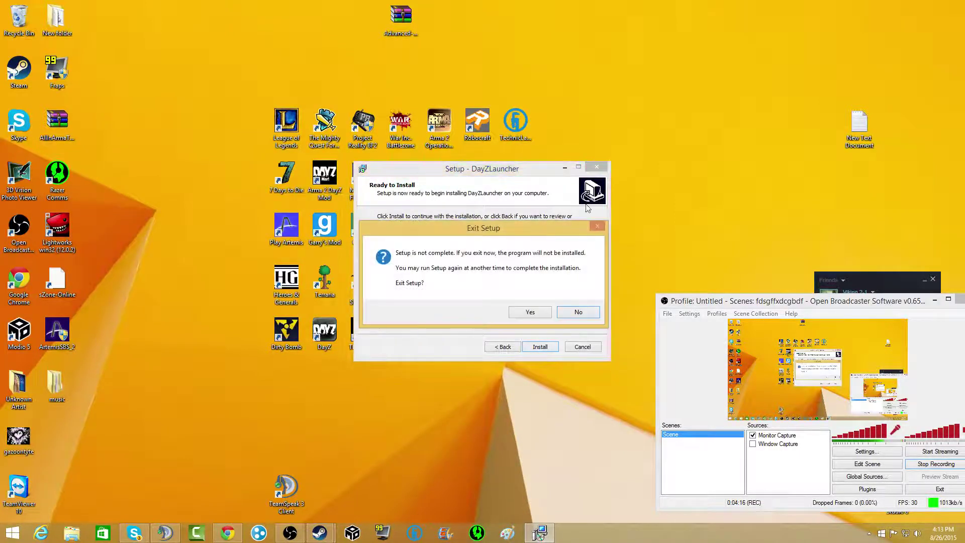
left_click(528, 312)
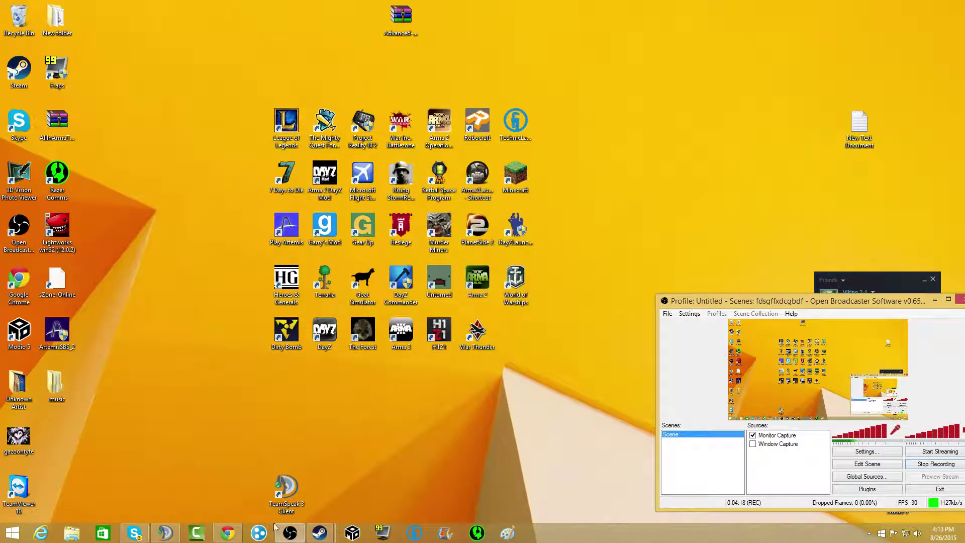
mouse_move(227, 532)
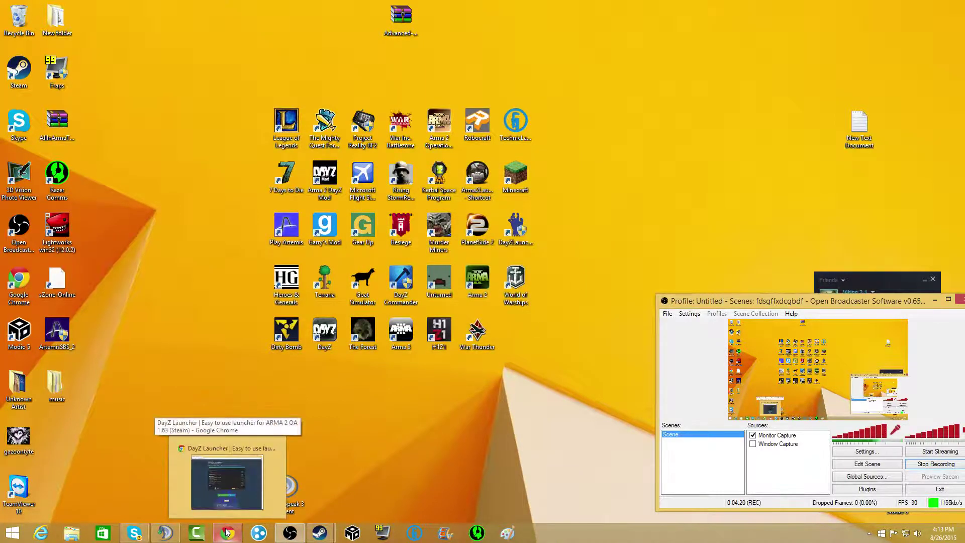